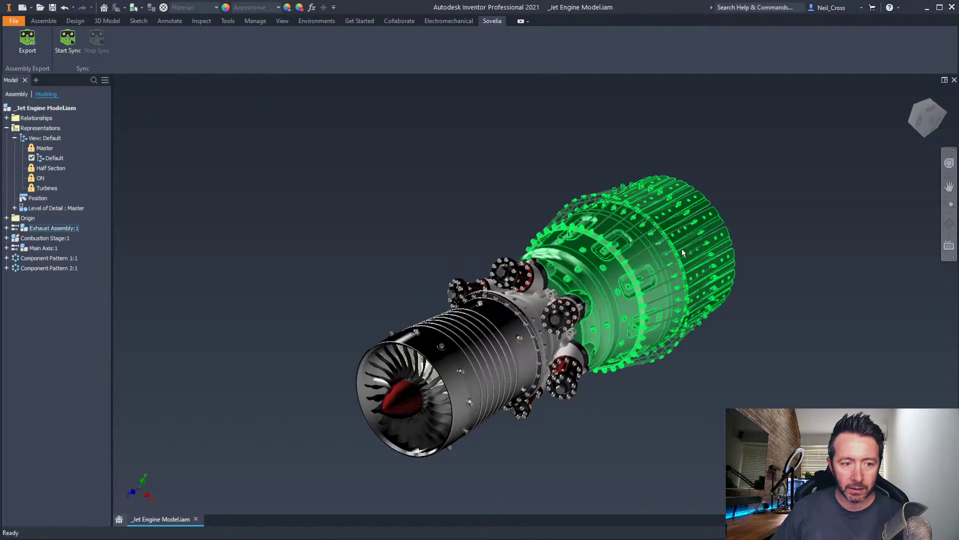
# - Zoom the view of the open _Jet Engine Model assembly
pyautogui.scroll(3, 619, 296)
# - Switch to the Assemble tools and select the Exhaust Assembly
pyautogui.scroll(-3, 664, 270)
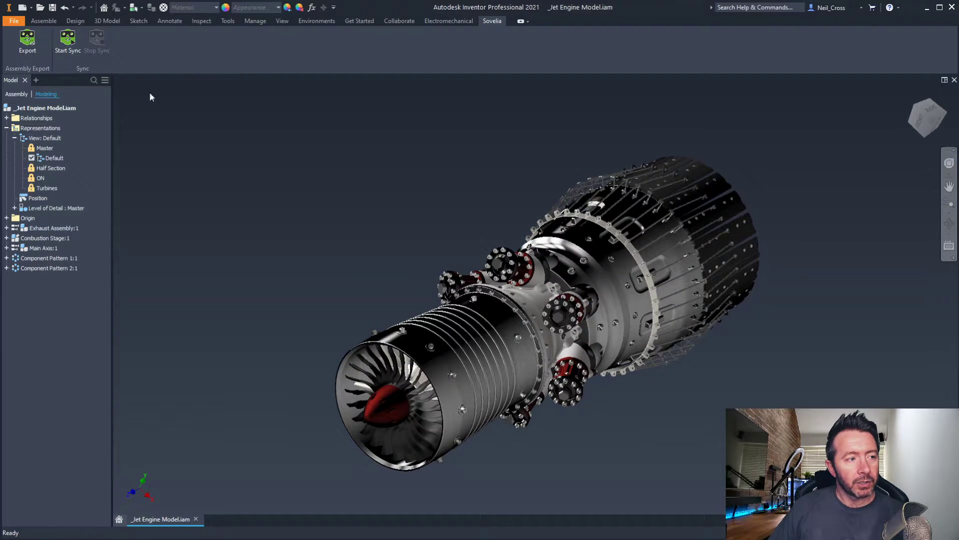
pyautogui.click(45, 22)
pyautogui.click(581, 320)
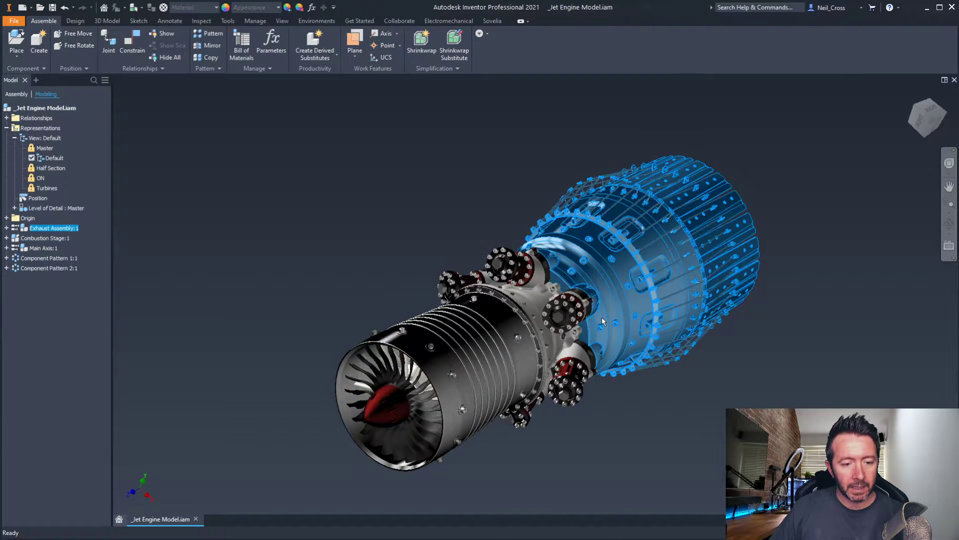
# - Free-orbit the engine from the front round to a side-on view
pyautogui.click(702, 397)
pyautogui.keyDown('shift'); pyautogui.moveTo(633, 373); pyautogui.dragTo(525, 345, button='middle'); pyautogui.keyUp('shift')
pyautogui.keyDown('shift'); pyautogui.moveTo(633, 315); pyautogui.dragTo(505, 306, button='middle'); pyautogui.keyUp('shift')
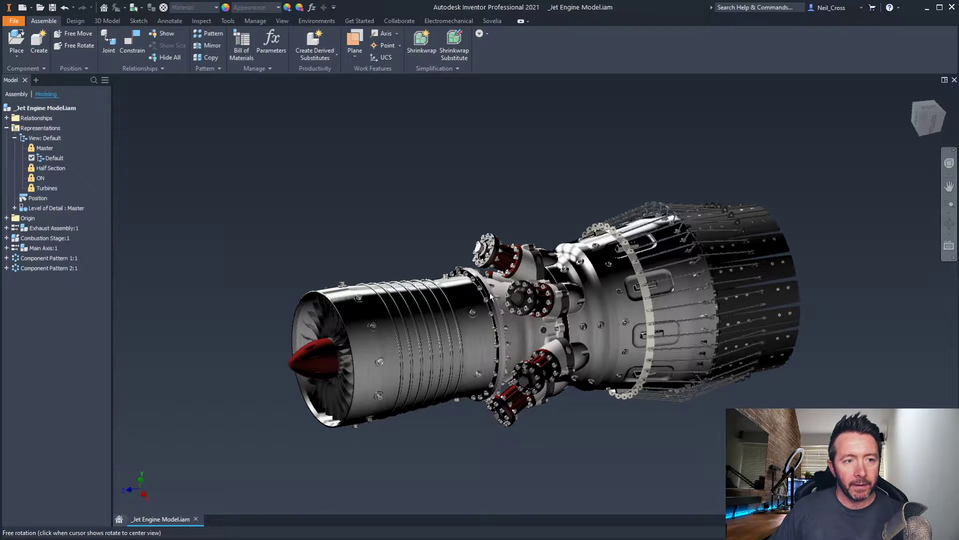
pyautogui.press('Escape')
# - Select the Combustion Stage sub-assembly, then pan the engine view into position
pyautogui.click(466, 283)
pyautogui.press('Escape')
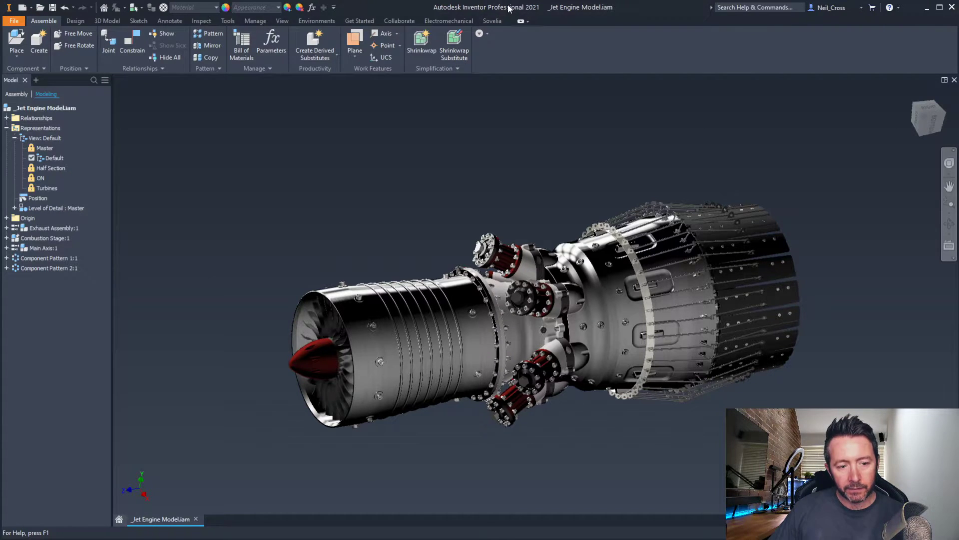
pyautogui.moveTo(546, 197)
pyautogui.mouseDown(button='middle')
pyautogui.moveTo(492, 184)
pyautogui.moveTo(545, 183)
pyautogui.mouseUp(button='middle')
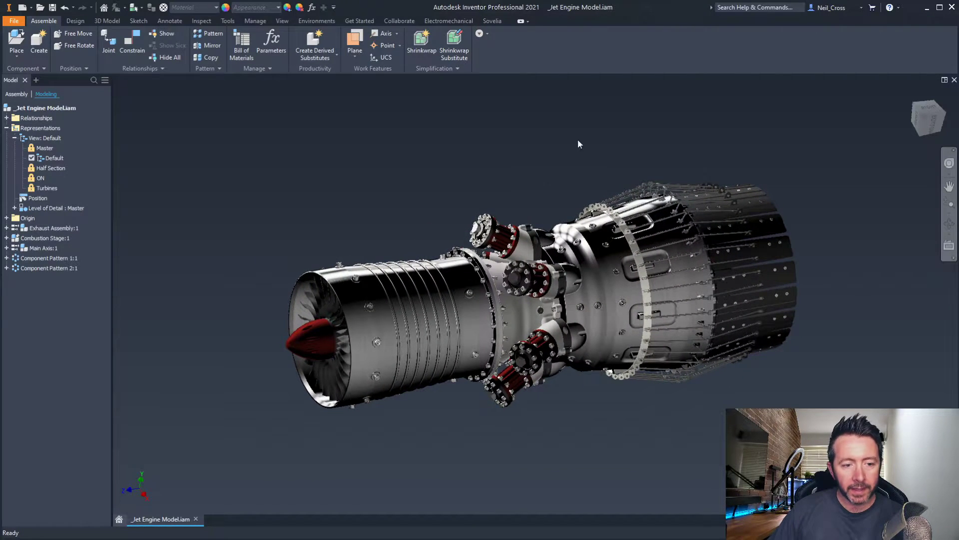
pyautogui.moveTo(659, 214); pyautogui.dragTo(643, 241, button='middle')
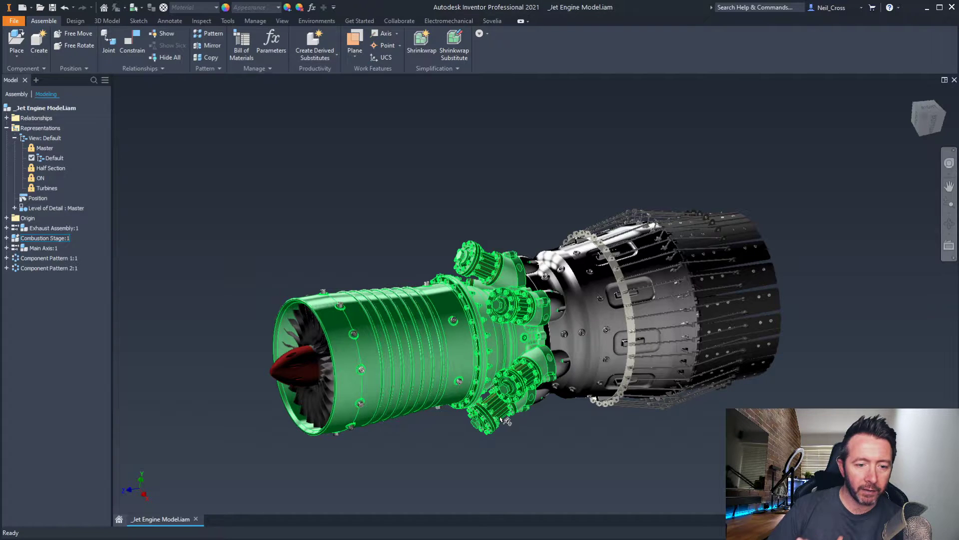
# - Orbit and tilt the engine to inspect it from several new angles
pyautogui.keyDown('shift'); pyautogui.moveTo(616, 311); pyautogui.dragTo(609, 300, button='middle'); pyautogui.keyUp('shift')
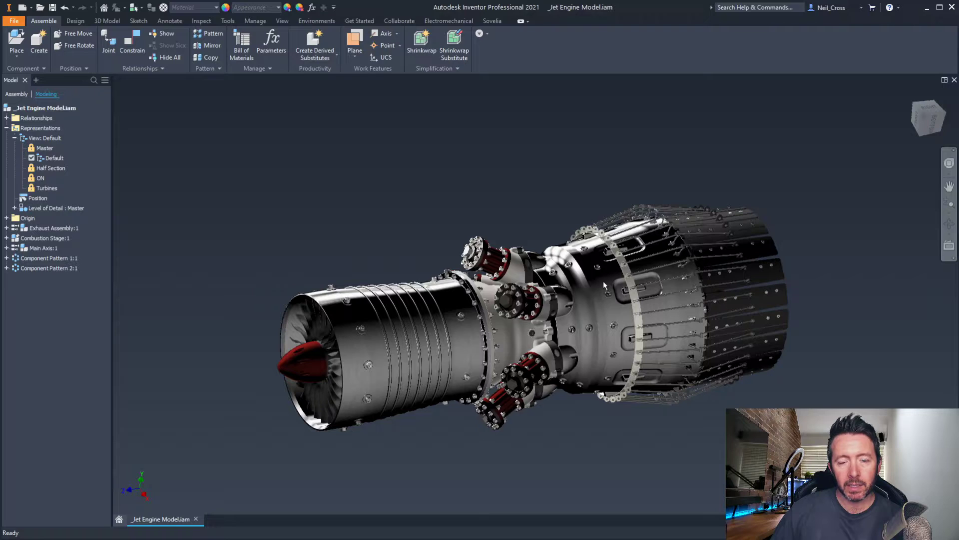
pyautogui.moveTo(619, 295)
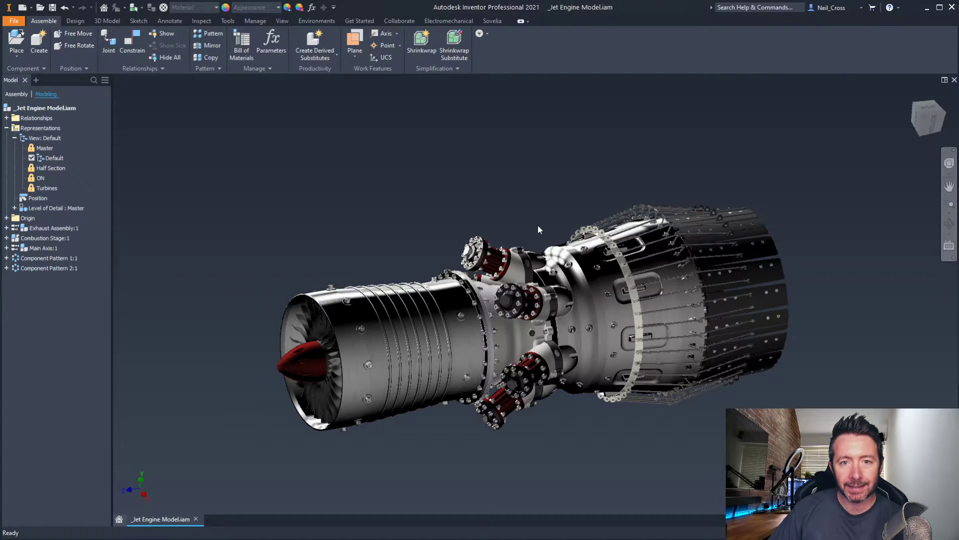
pyautogui.keyDown('shift'); pyautogui.moveTo(550, 208); pyautogui.dragTo(539, 270, button='middle'); pyautogui.keyUp('shift')
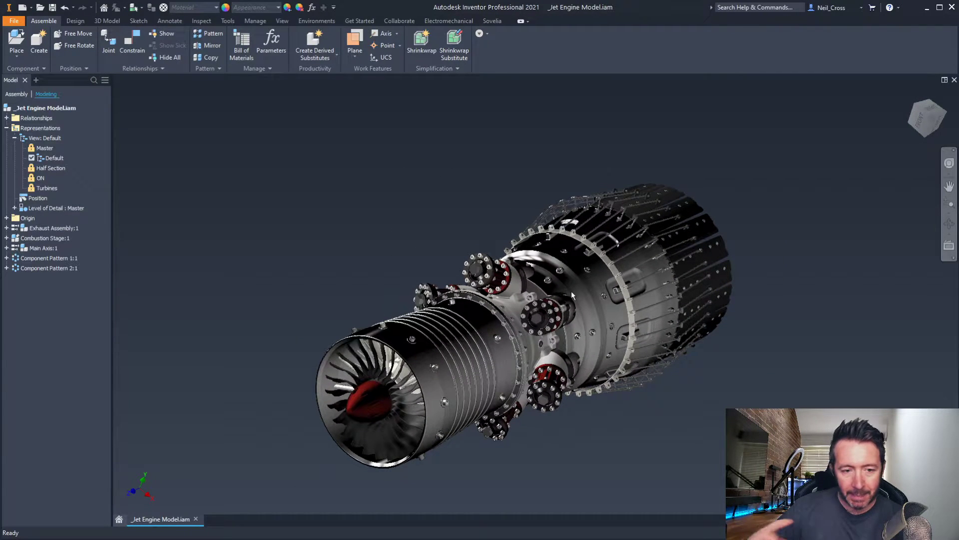
pyautogui.moveTo(571, 291)
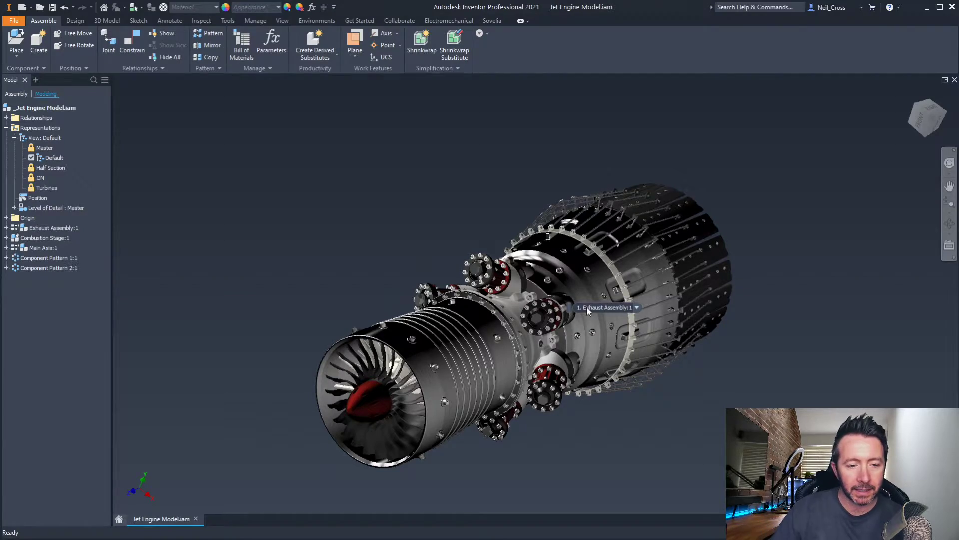
pyautogui.keyDown('shift'); pyautogui.moveTo(568, 304); pyautogui.dragTo(694, 287, button='middle'); pyautogui.keyUp('shift')
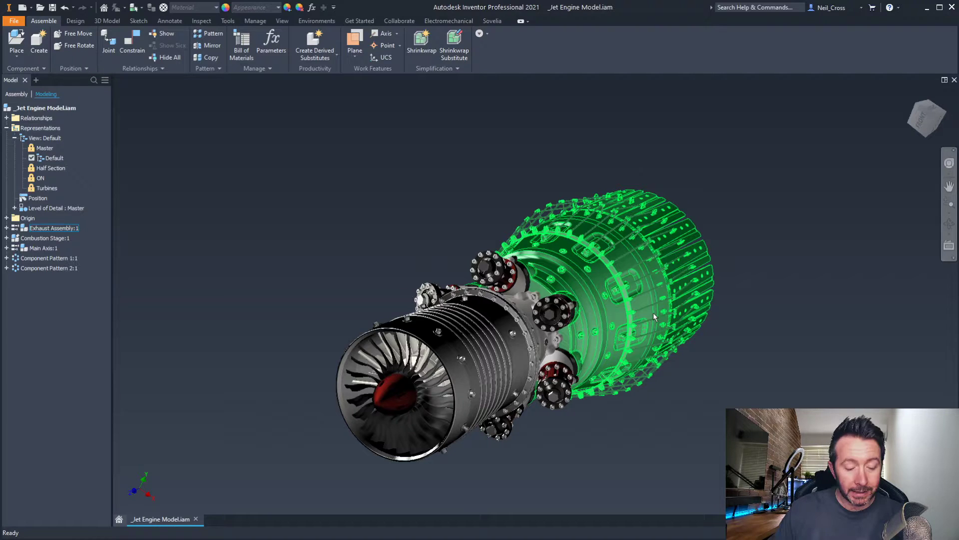
pyautogui.click(713, 209)
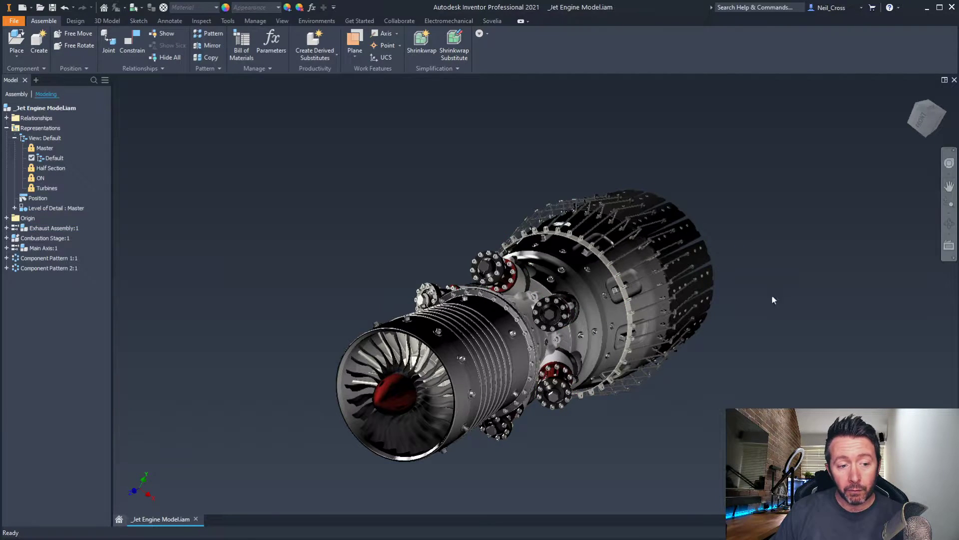
pyautogui.keyDown('shift'); pyautogui.moveTo(518, 214); pyautogui.dragTo(395, 334, button='middle'); pyautogui.keyUp('shift')
# - Select the Combustion Stage, then the Exhaust Assembly, from a side-on view
pyautogui.click(389, 343)
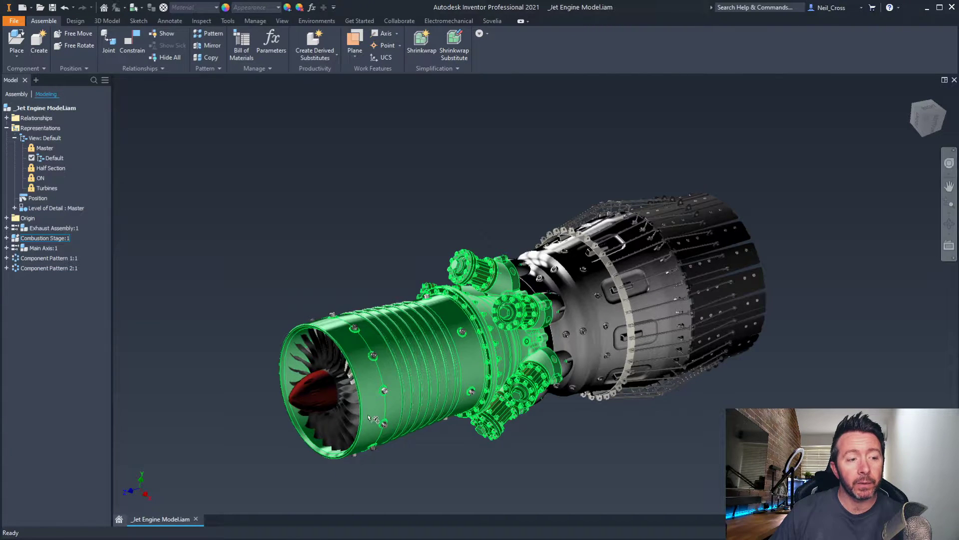
pyautogui.click(146, 121)
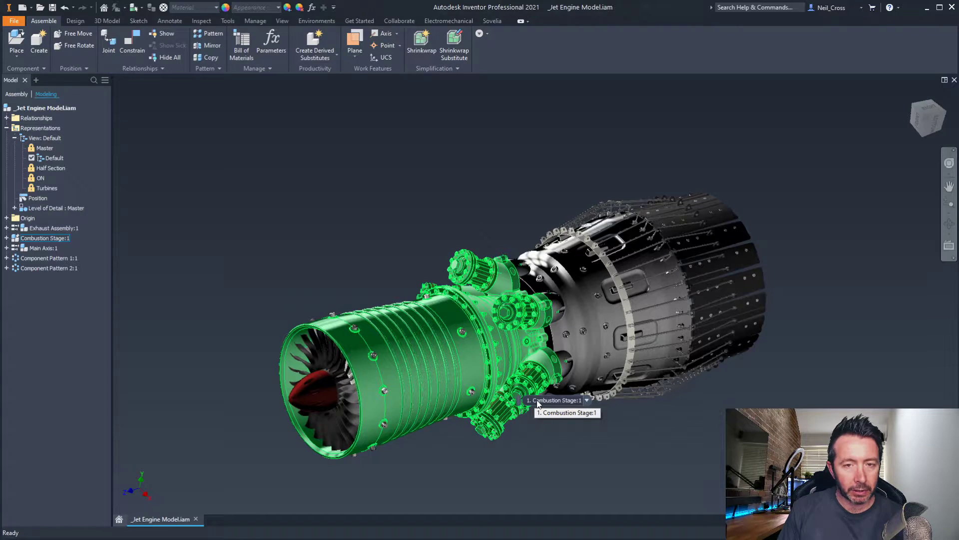
pyautogui.press('F6')
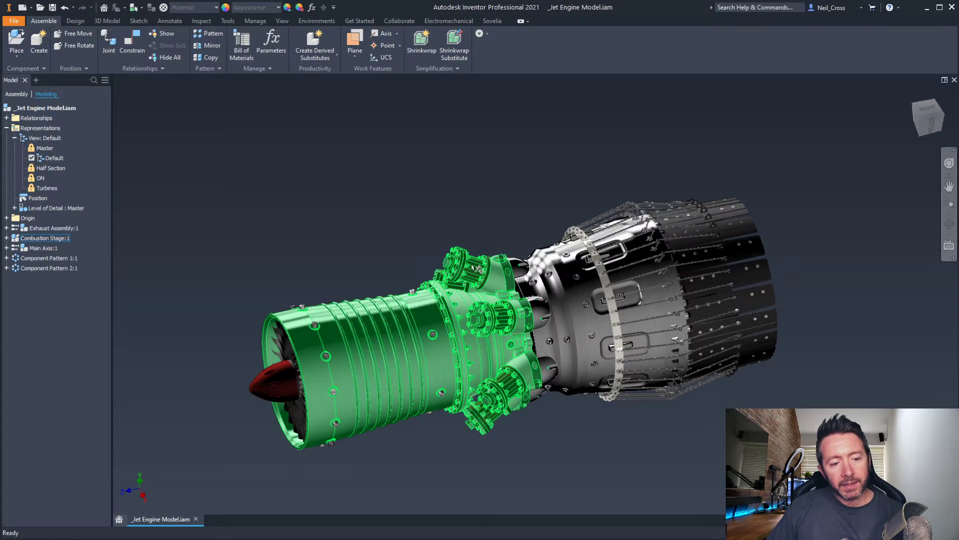
pyautogui.click(614, 278)
pyautogui.click(524, 223)
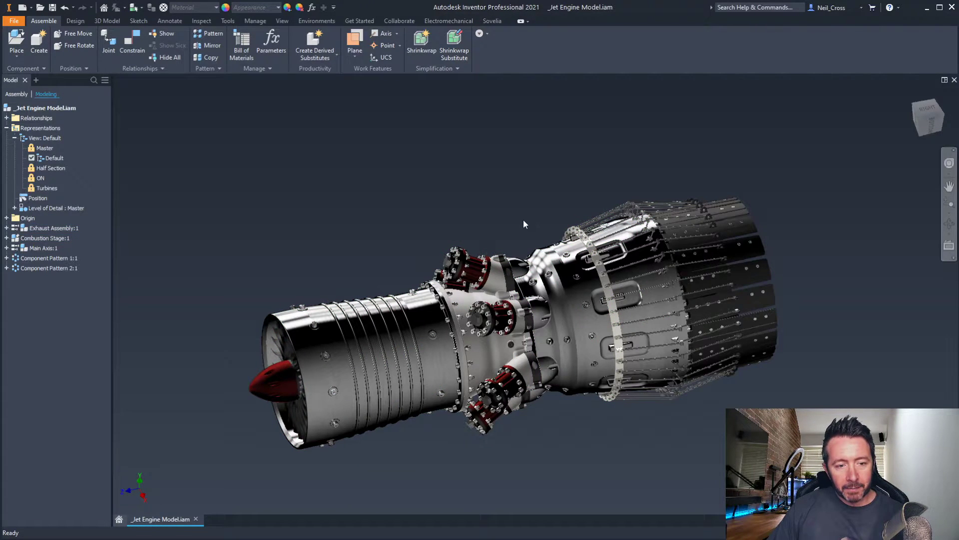
# - Orbit the engine to show the intake fan and return to the Sovelia export tools
pyautogui.press('F4')
pyautogui.moveTo(512, 229); pyautogui.dragTo(565, 196)
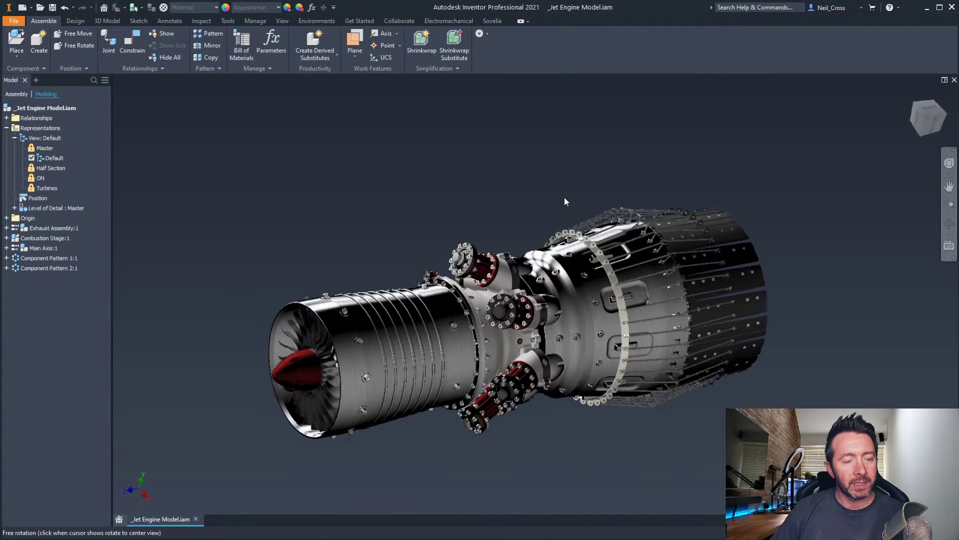
pyautogui.click(493, 20)
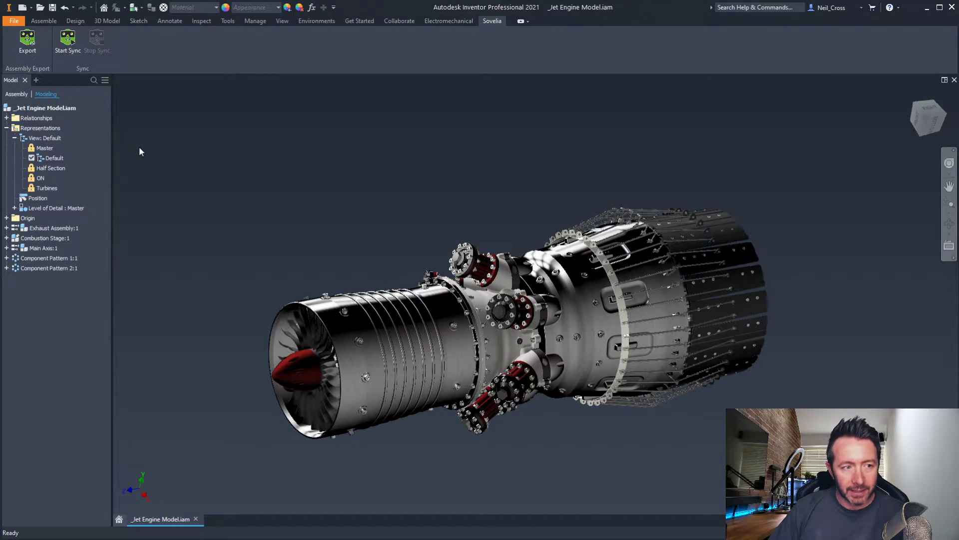
# - From Sovelia Export, create a new local Reflect project named _TestEngineAssembly and select it
pyautogui.click(27, 42)
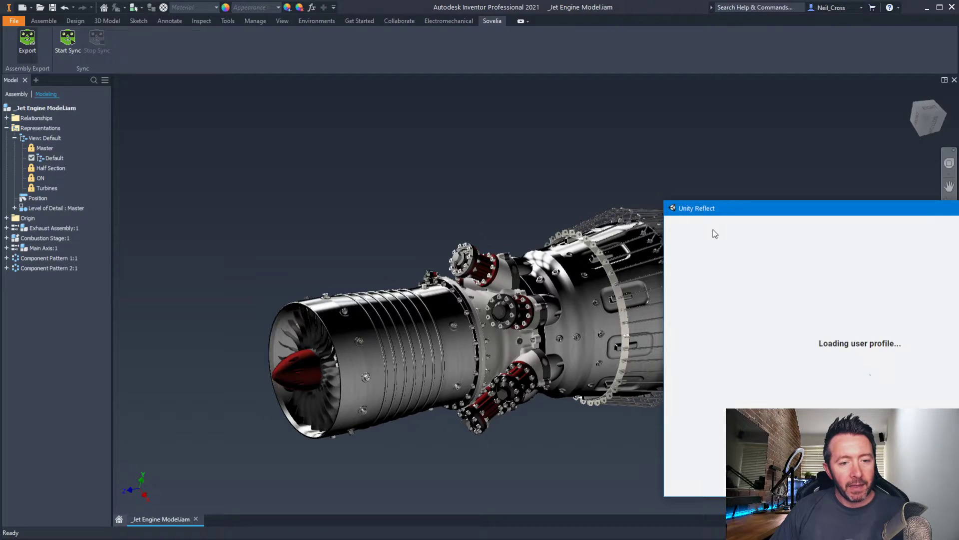
pyautogui.moveTo(751, 208); pyautogui.dragTo(400, 145)
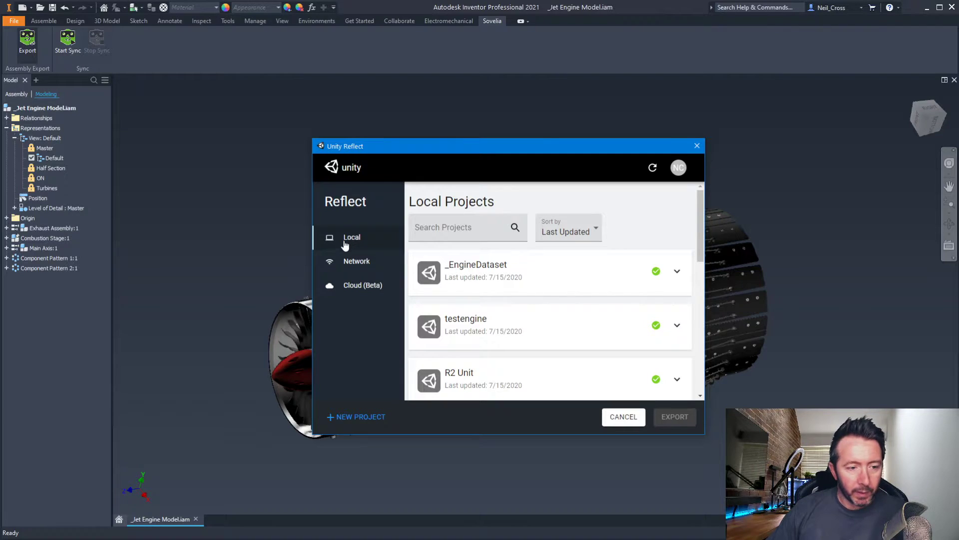
pyautogui.click(372, 418)
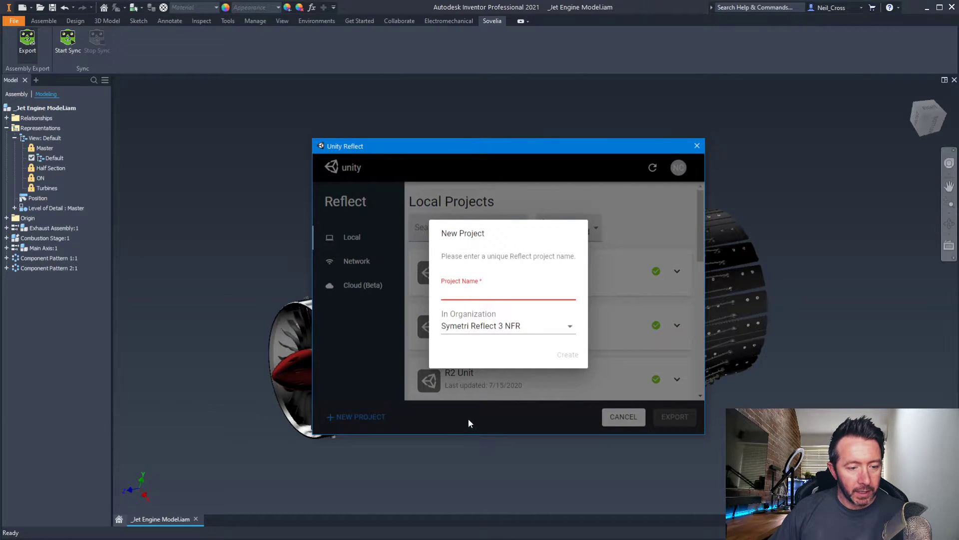
pyautogui.write('_Test')
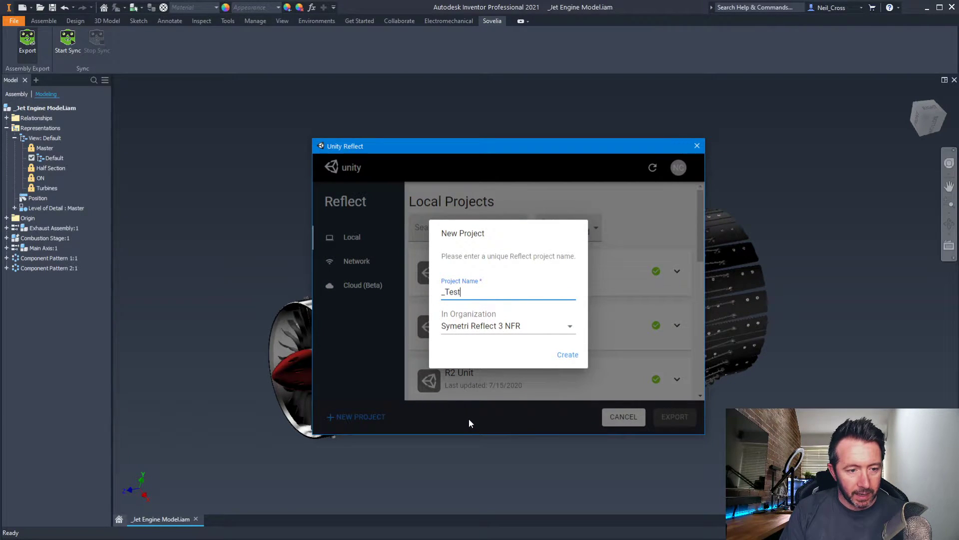
pyautogui.write('EngineAssembly')
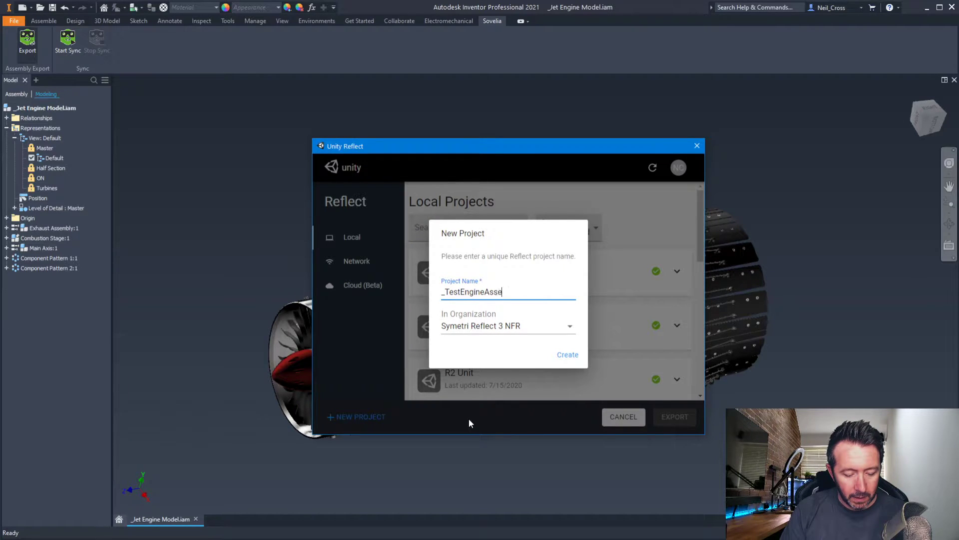
pyautogui.click(581, 356)
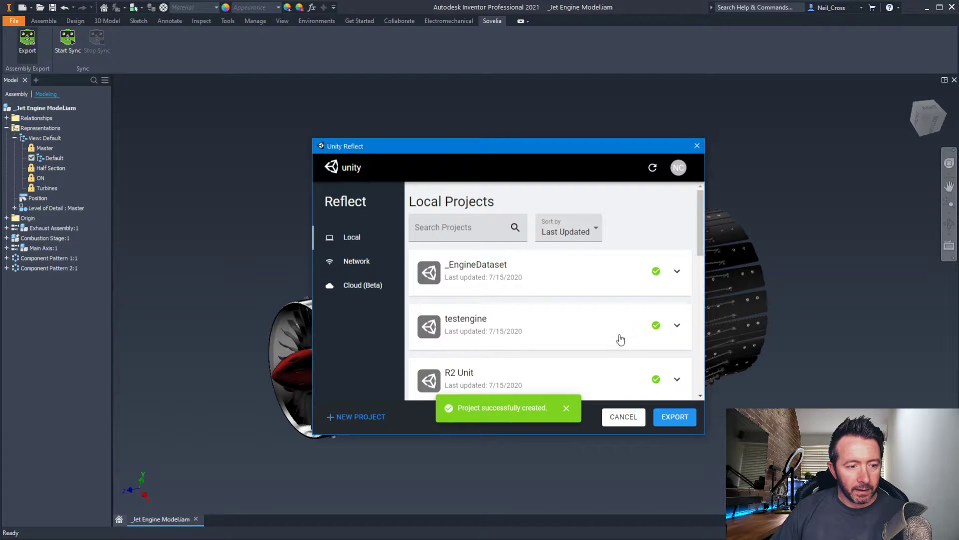
pyautogui.moveTo(700, 239); pyautogui.dragTo(699, 322)
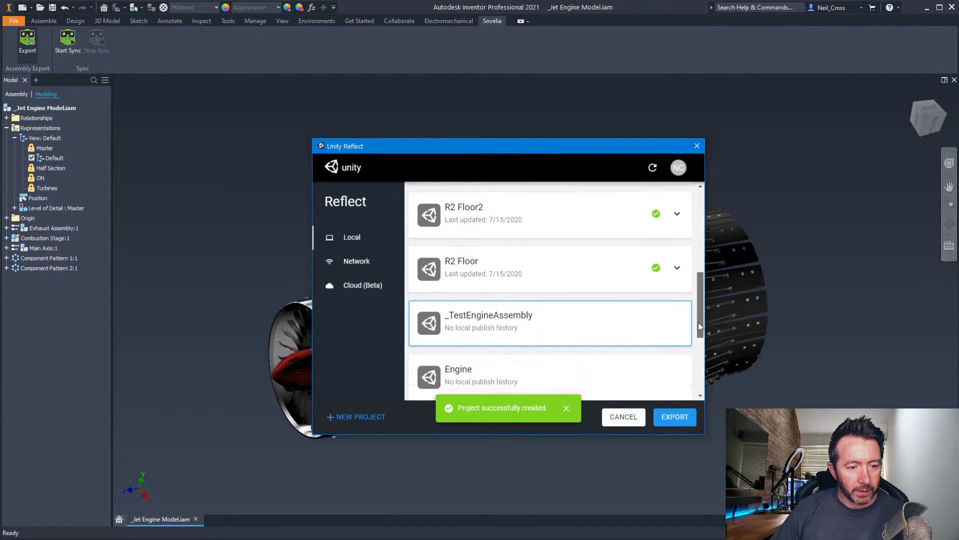
pyautogui.scroll(-2, 525, 306)
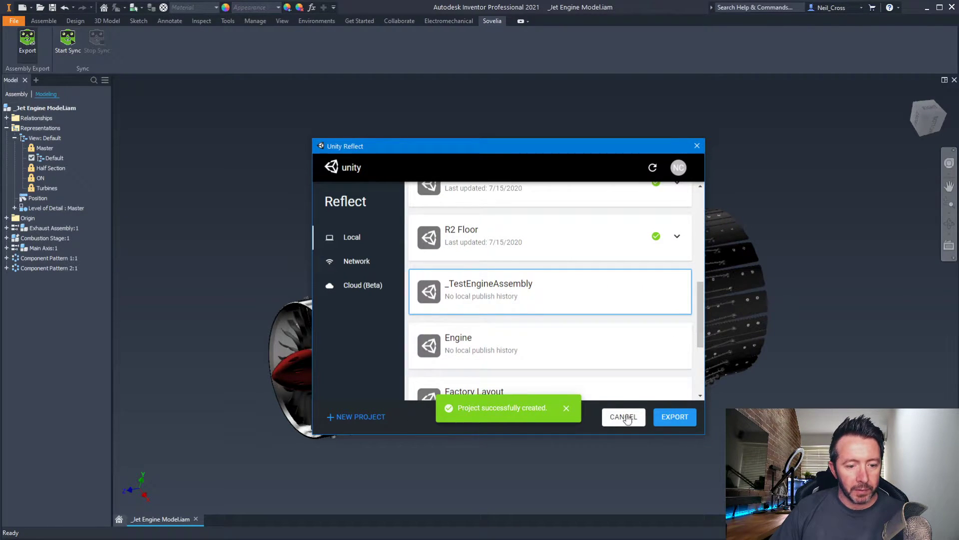
# - Export all 861 engine components to _TestEngineAssembly and dismiss the Export done! message
pyautogui.click(686, 419)
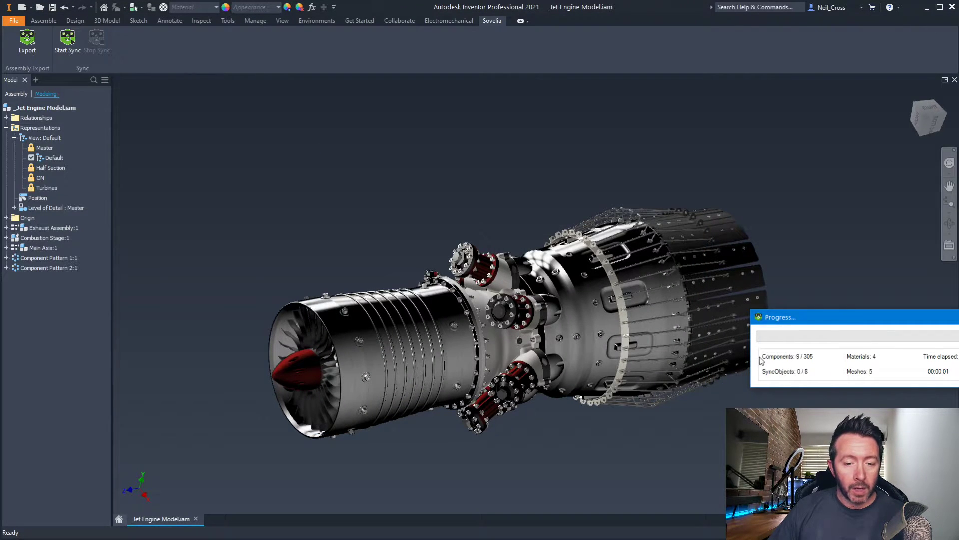
pyautogui.moveTo(832, 318); pyautogui.dragTo(447, 200)
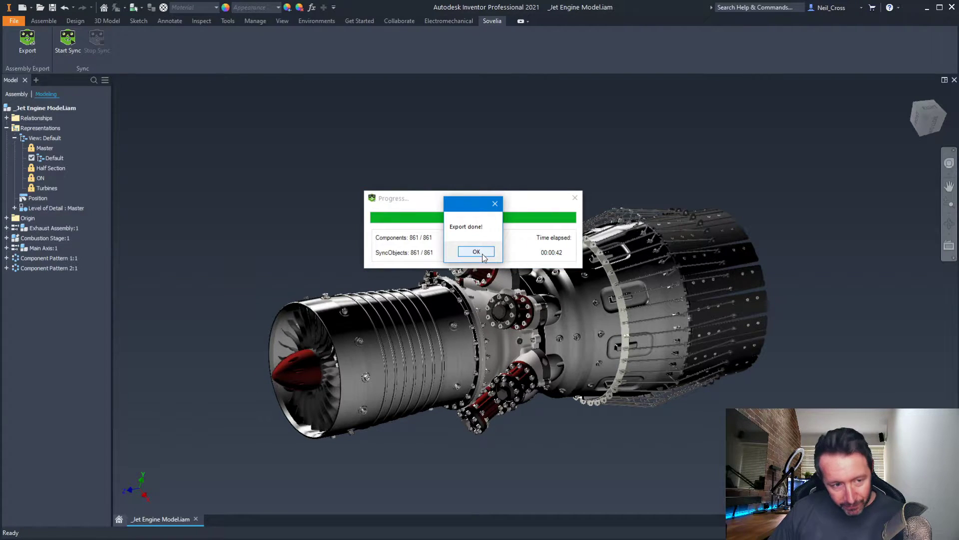
pyautogui.click(478, 252)
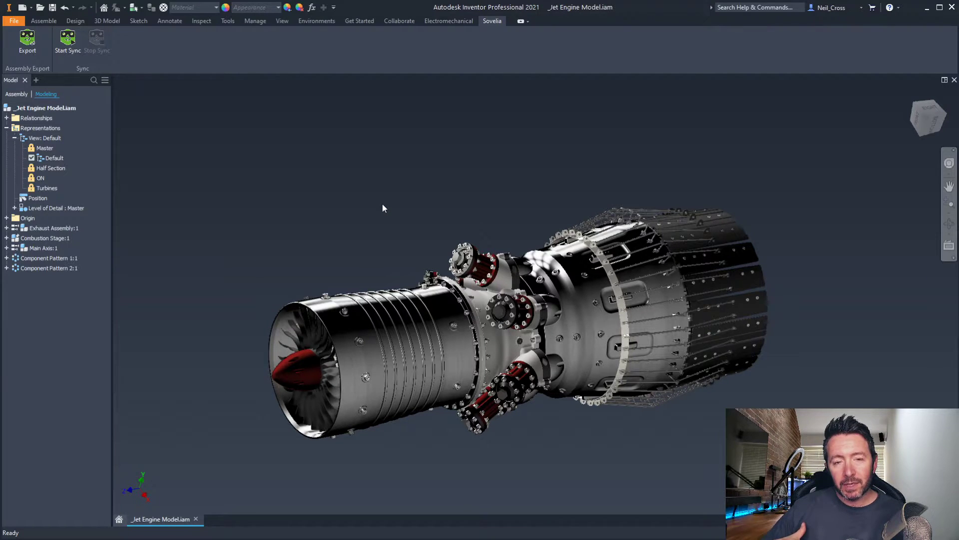
# - Reopen the Reflect project list to check _TestEngineAssembly's Last updated date, then close it
pyautogui.click(27, 41)
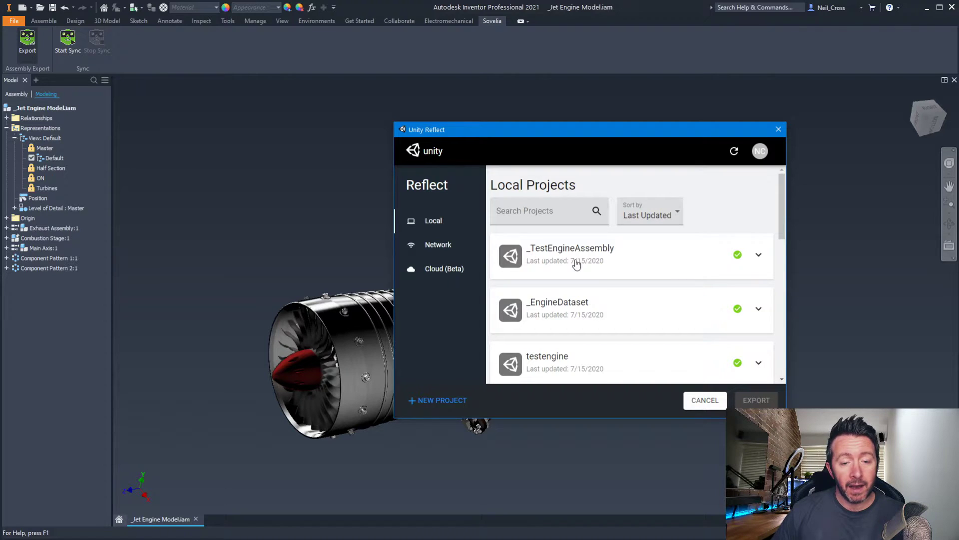
pyautogui.click(778, 129)
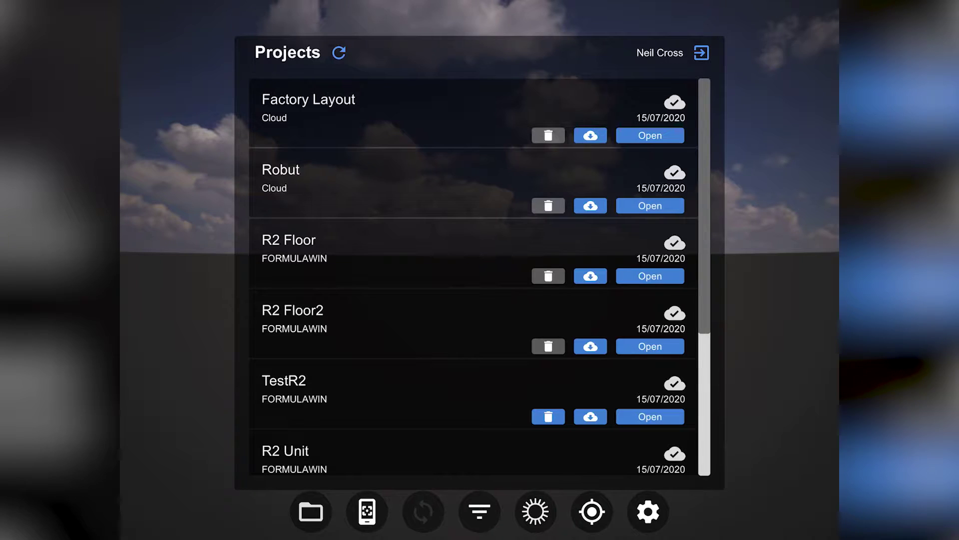
# - Open _TestEngineAssembly in Reflect Viewer and switch to Tabletop AR mode
pyautogui.scroll(-5, 474, 275)
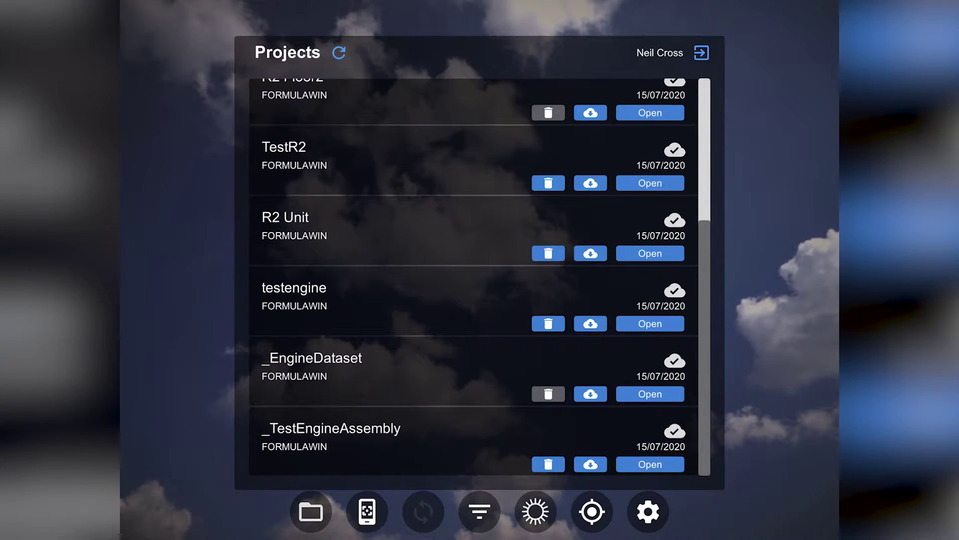
pyautogui.click(650, 464)
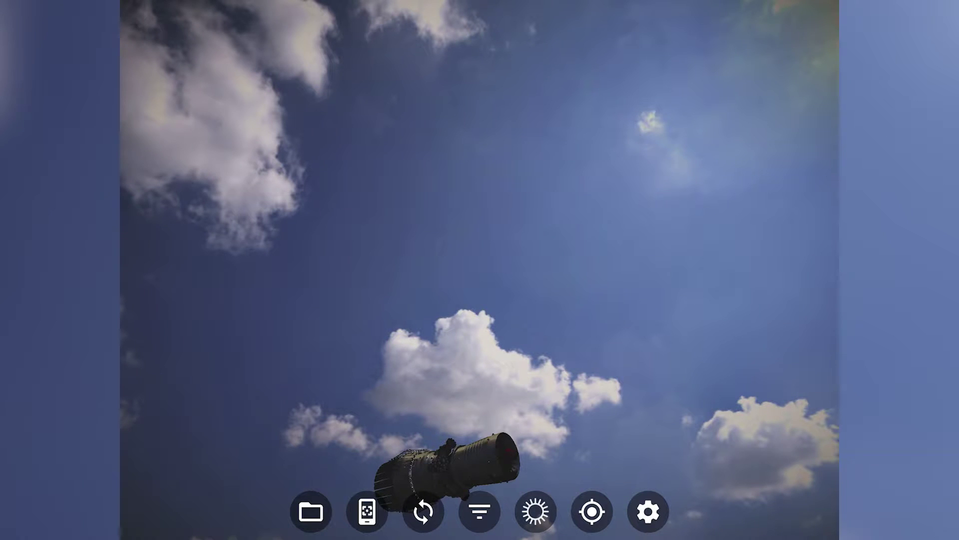
pyautogui.click(367, 510)
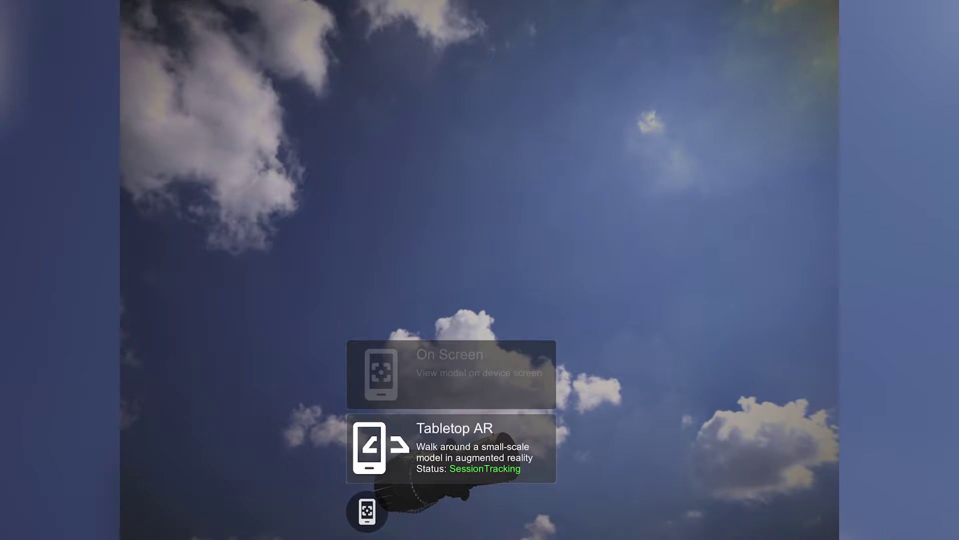
pyautogui.click(451, 448)
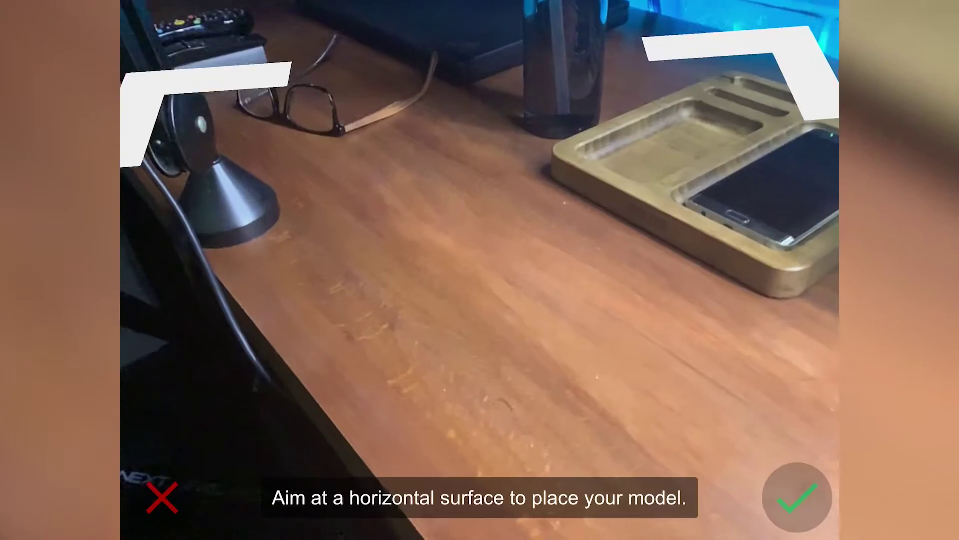